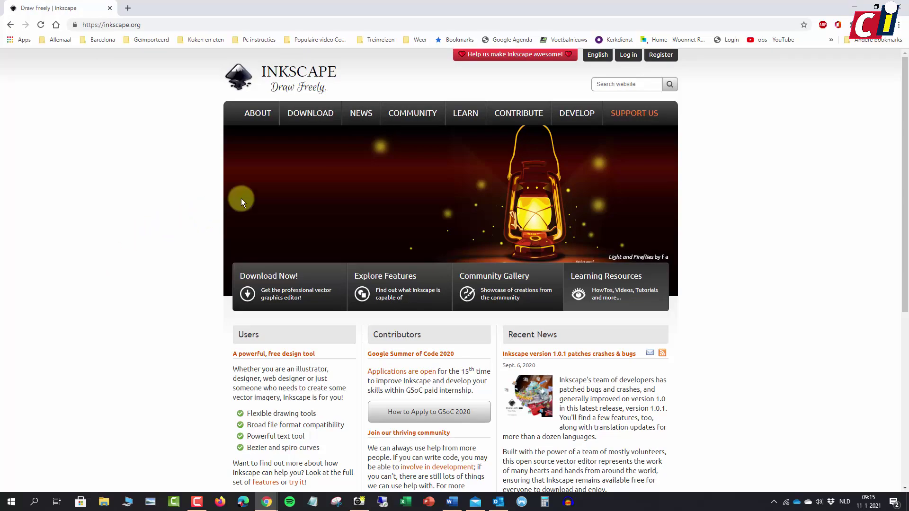
Download the Inkscape 1.0.1 Windows 64-bit .exe installer in Chrome and run it
mouse_move(311, 112)
left_click(317, 134)
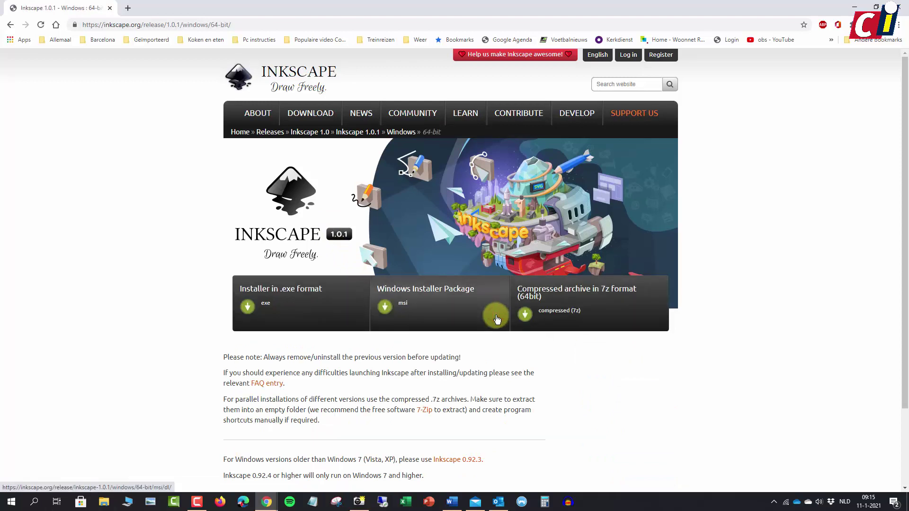
left_click(280, 307)
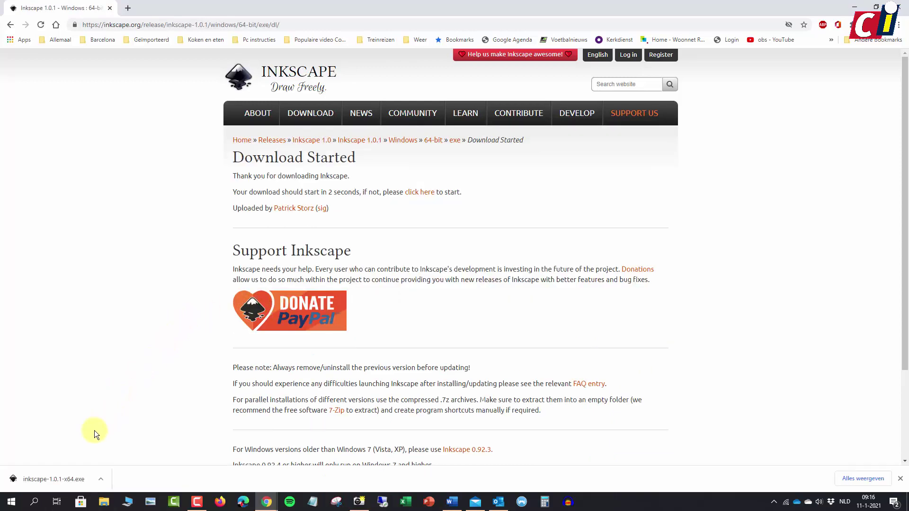
left_click(65, 478)
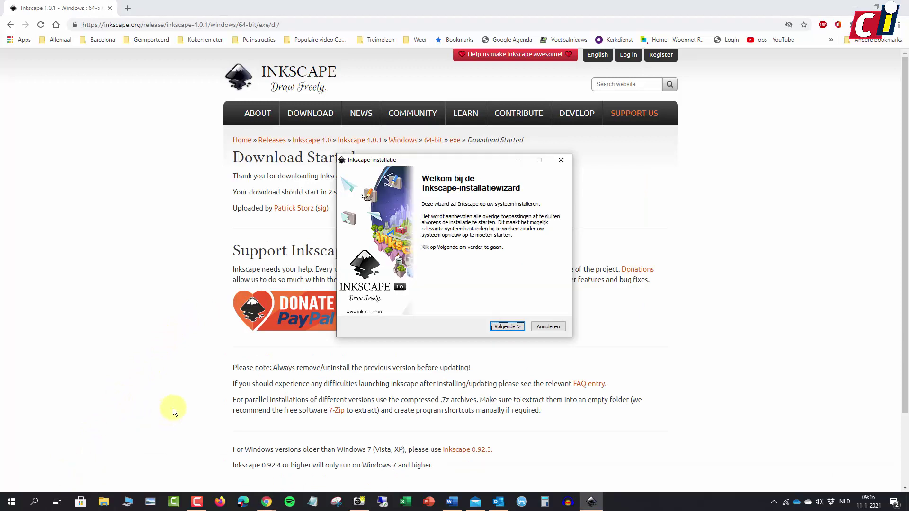
Install Inkscape with the default options, folder and components, then launch it
left_click(502, 327)
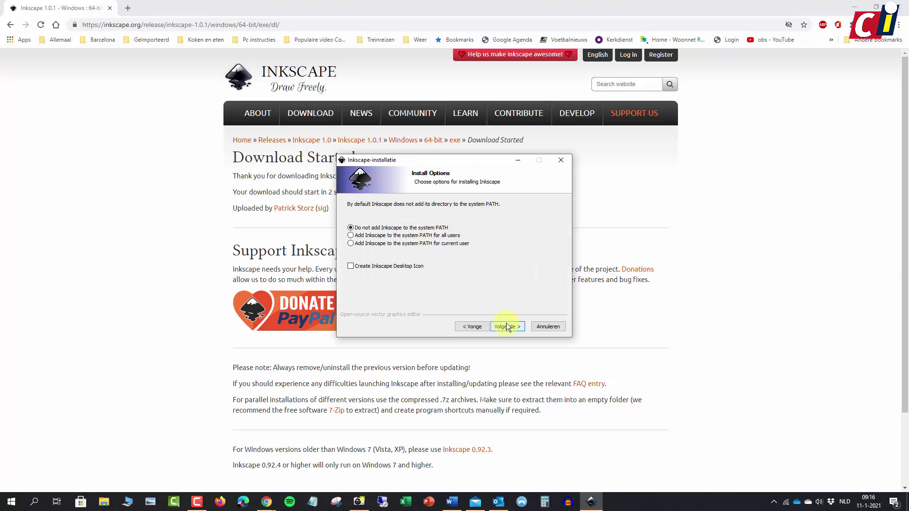
left_click(503, 326)
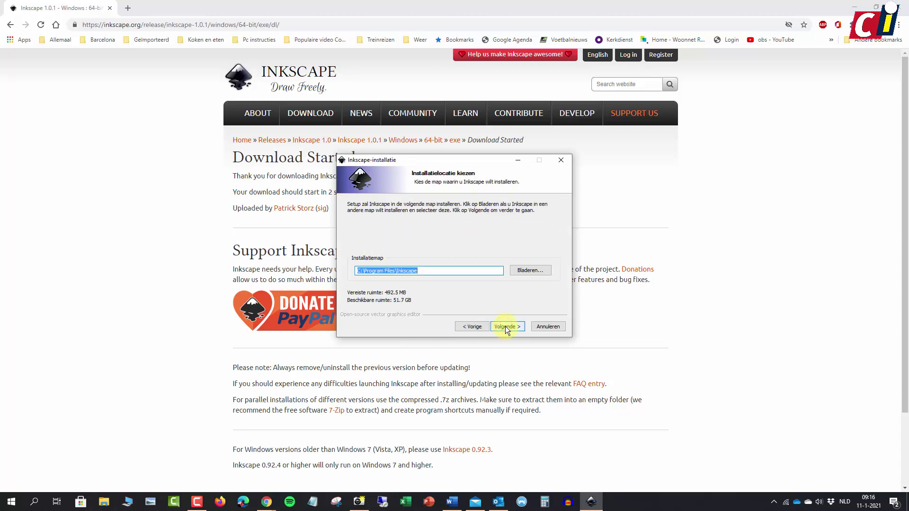
left_click(504, 326)
left_click(504, 325)
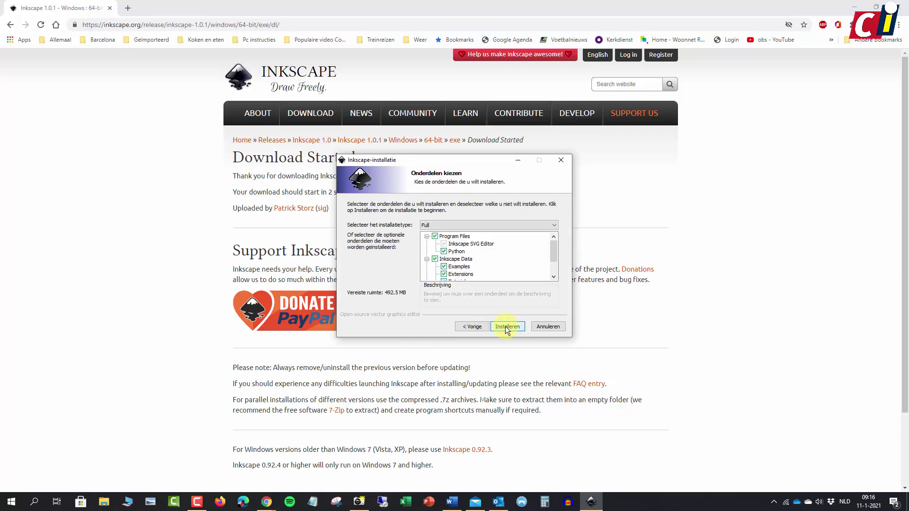
left_click(504, 326)
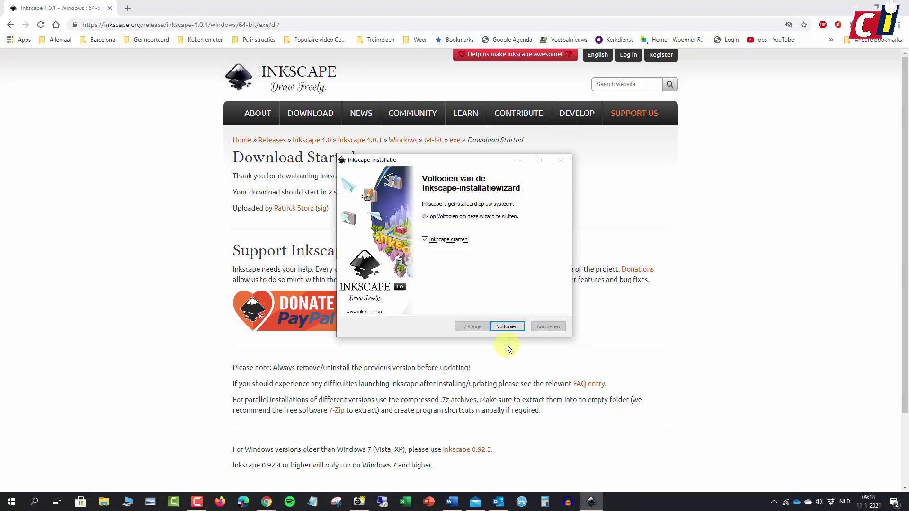
left_click(508, 327)
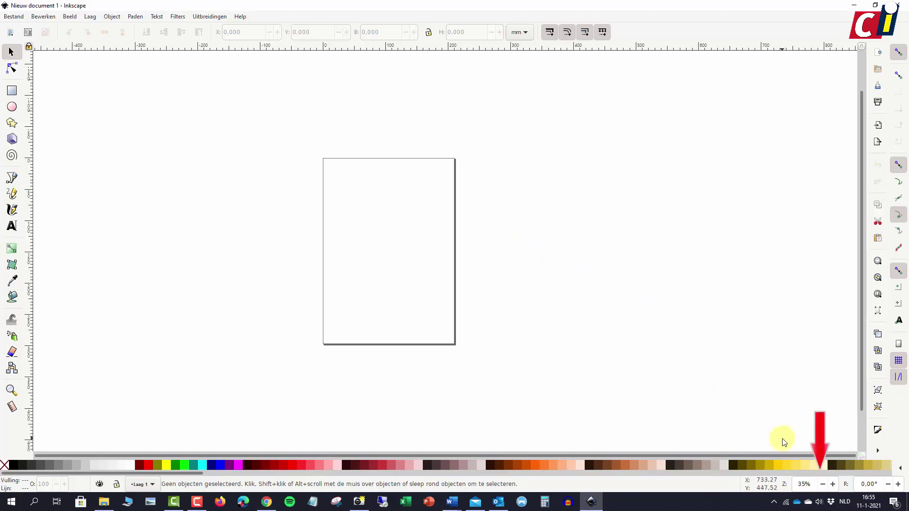
Zoom the blank page in to about 58% and pick the Text tool
left_click(833, 484)
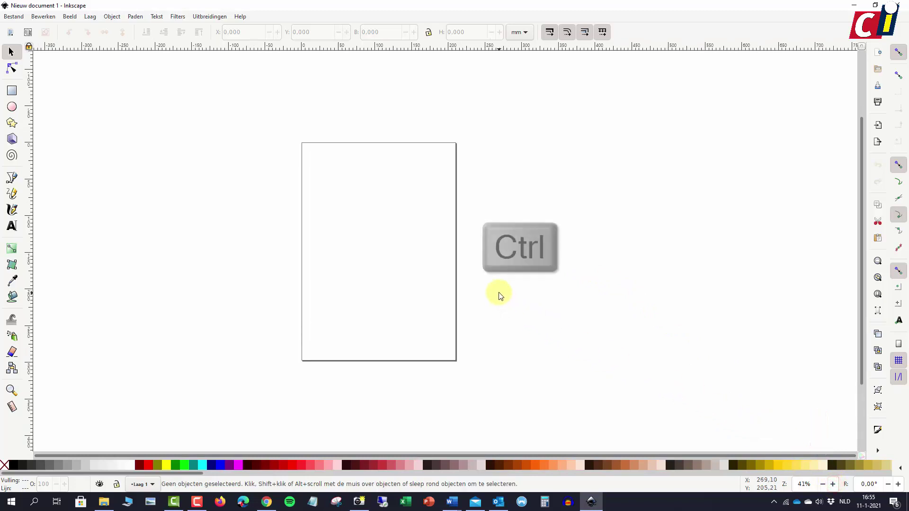
scroll(497, 294, "up", 1, "ctrl")
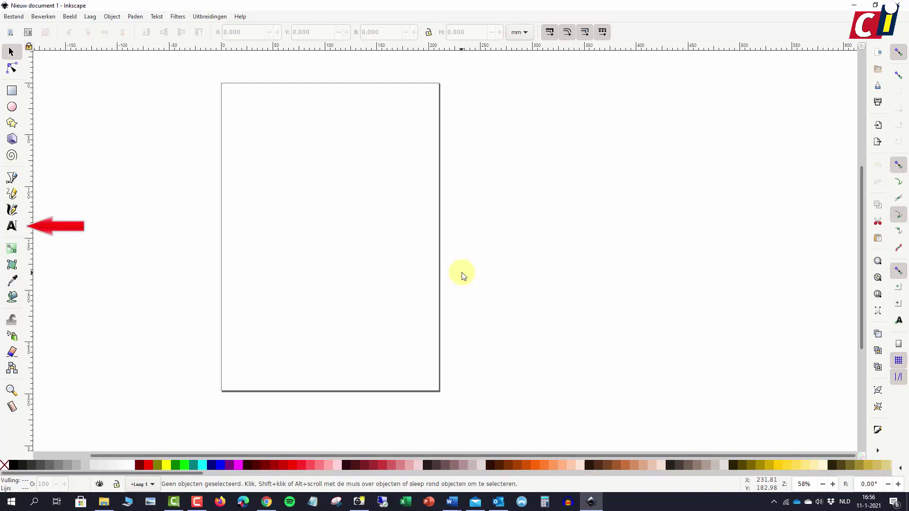
left_click(11, 227)
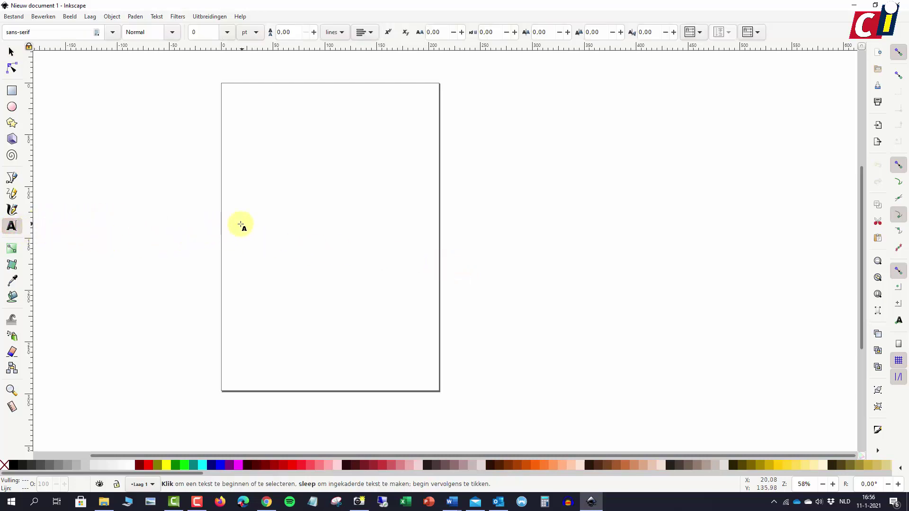
Type RISKY in a new text frame and set its font to Cambria
left_click_drag(245, 201, 400, 269)
type("RISKY")
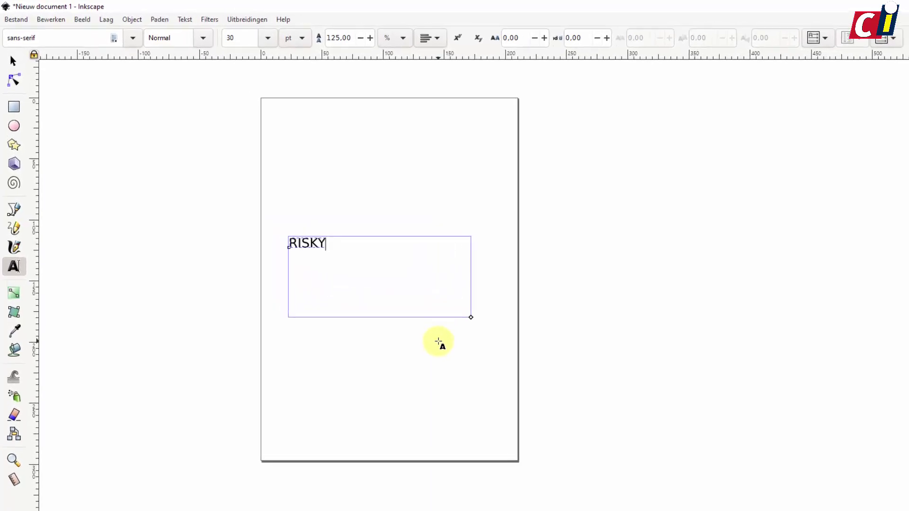
left_click(143, 41)
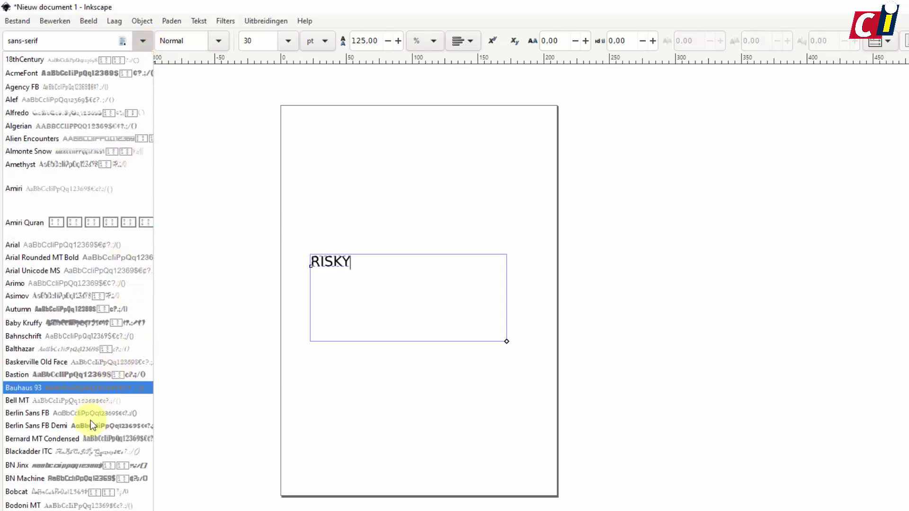
left_click(84, 438)
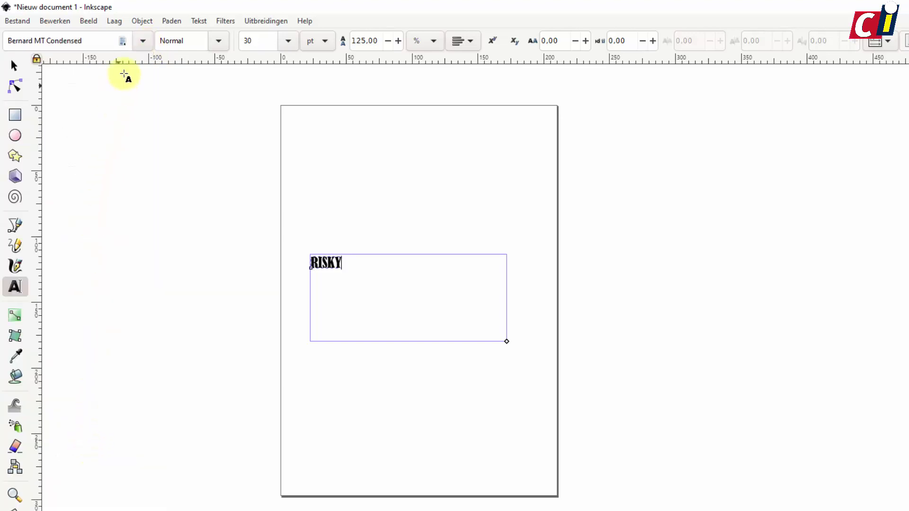
left_click(143, 41)
left_click_drag(150, 121, 152, 140)
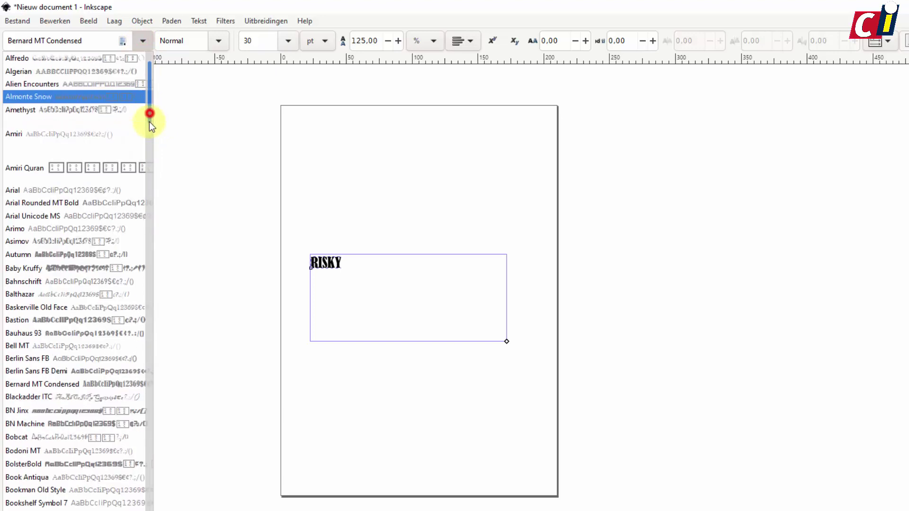
left_click(42, 202)
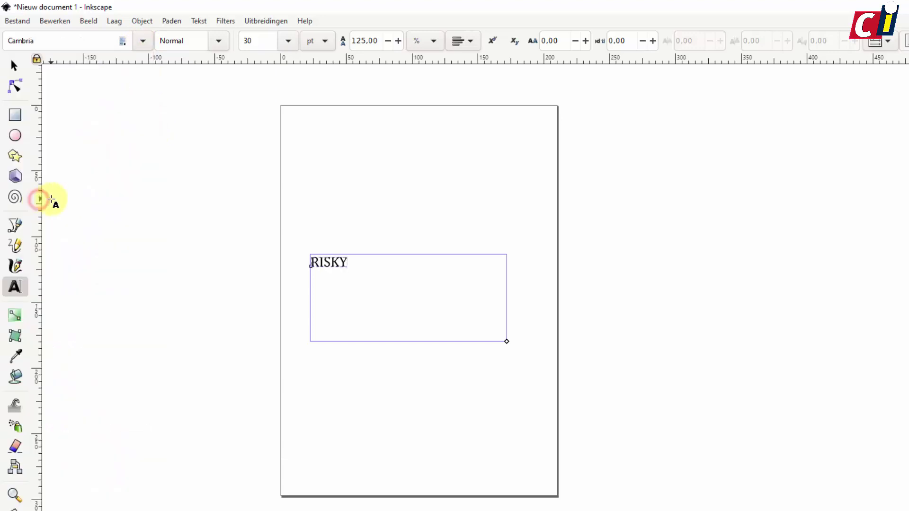
Keep the Normal style and set the RISKY text size to 88 pt
left_click(221, 41)
left_click(221, 41)
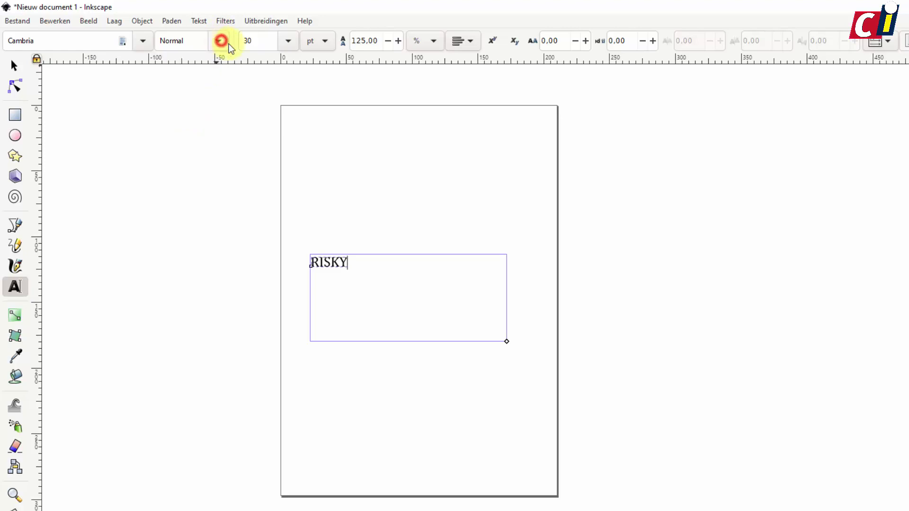
left_click(285, 42)
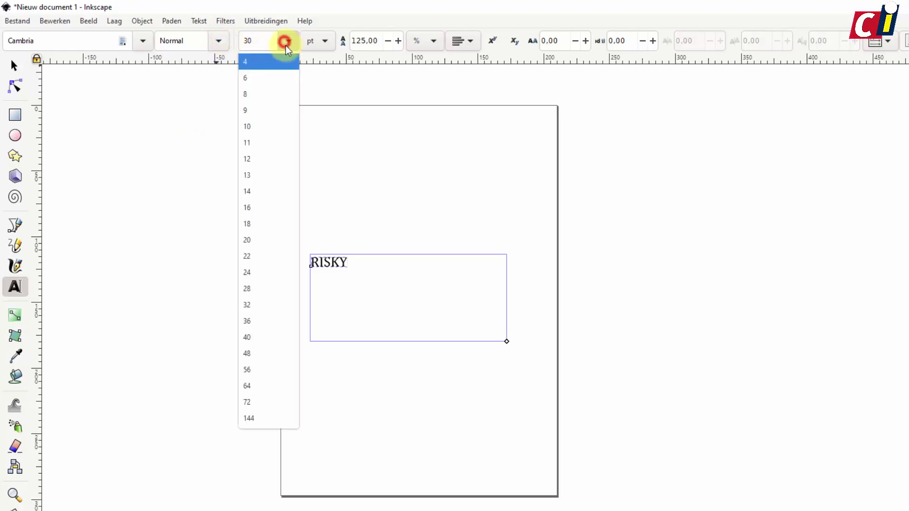
left_click(248, 402)
left_click_drag(251, 41, 223, 41)
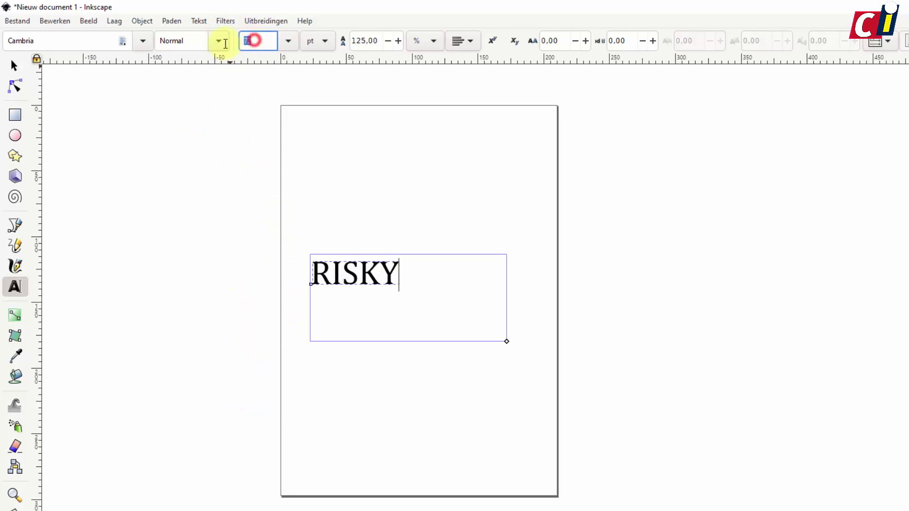
type("88")
key("Return")
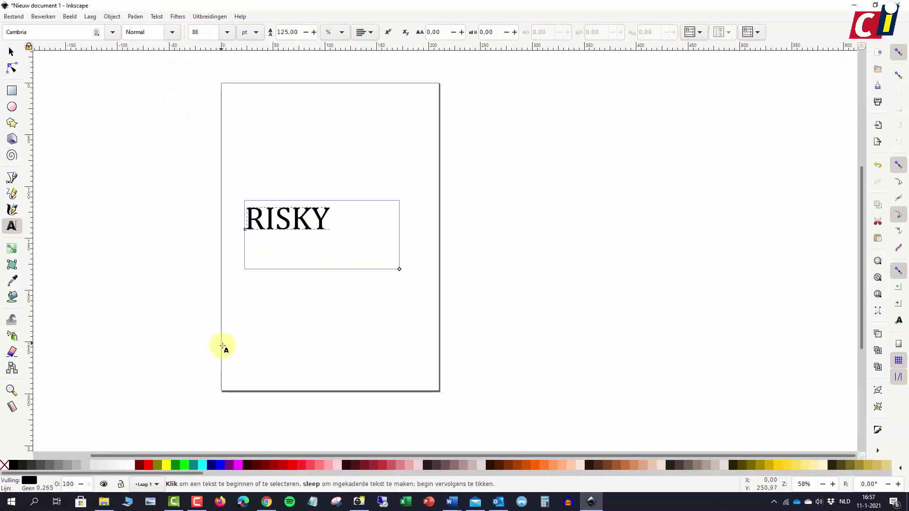
Fill the RISKY text with dark crimson (#C83737)
left_click(149, 465)
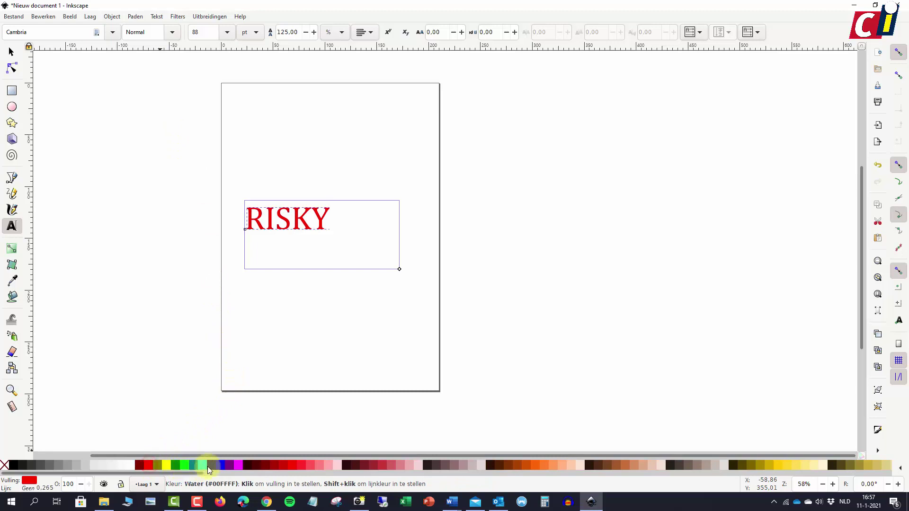
left_click(308, 467)
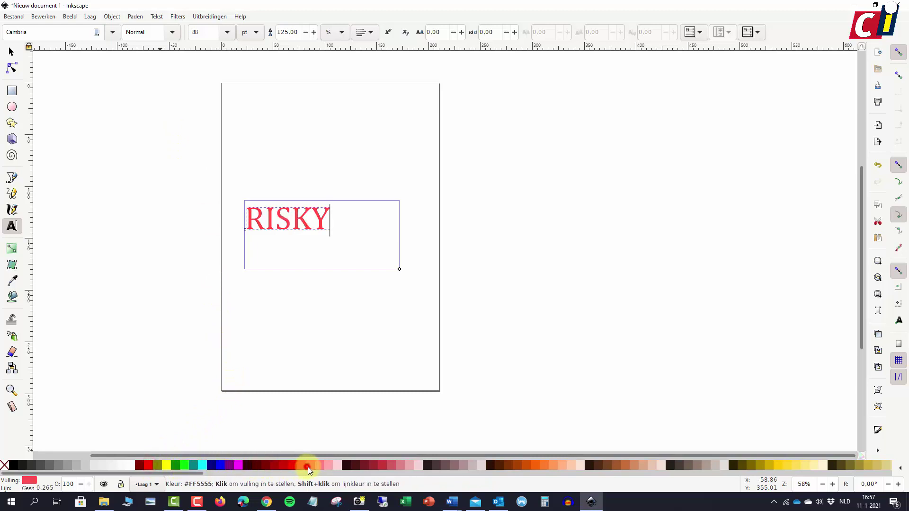
left_click(380, 467)
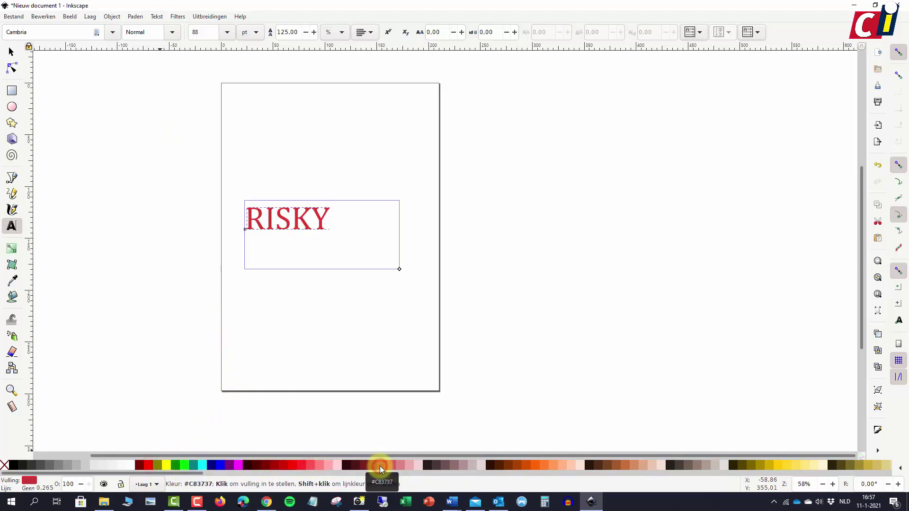
Enlarge RISKY to about 165.6 × 73.2 mm and move it higher on the page
left_click(12, 52)
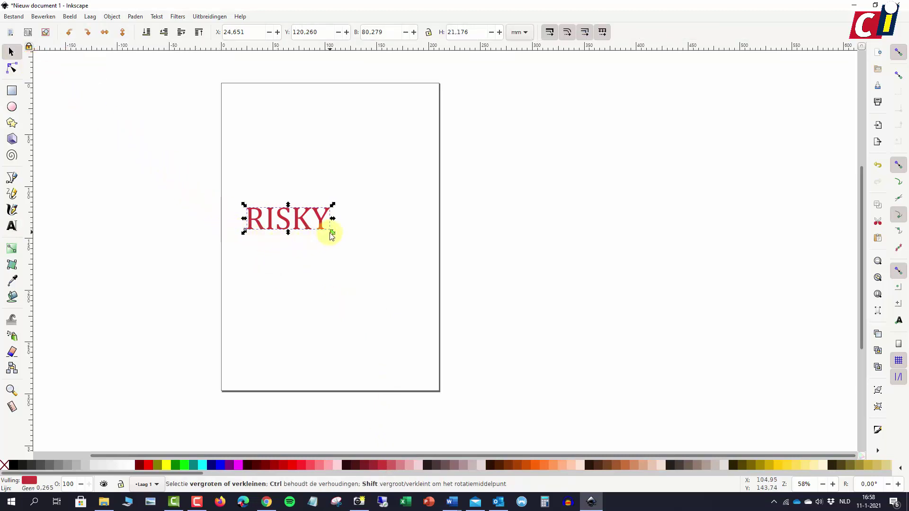
left_click_drag(333, 232, 421, 286)
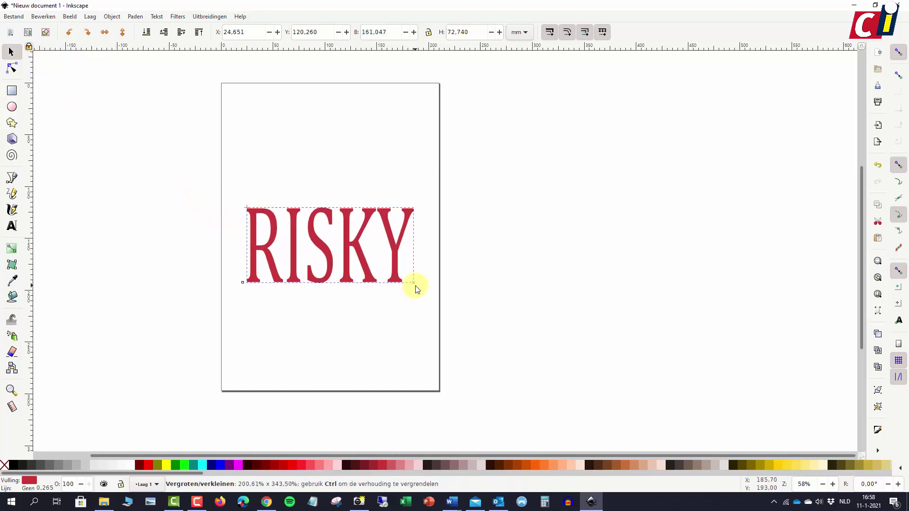
left_click_drag(339, 255, 334, 216)
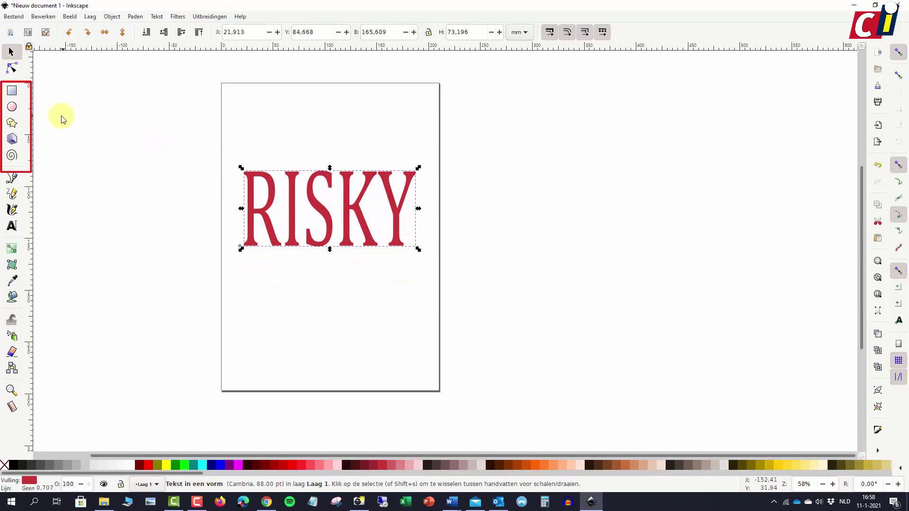
Draw an orange bar about 165.6 × 18.7 mm directly beneath RISKY
left_click(12, 91)
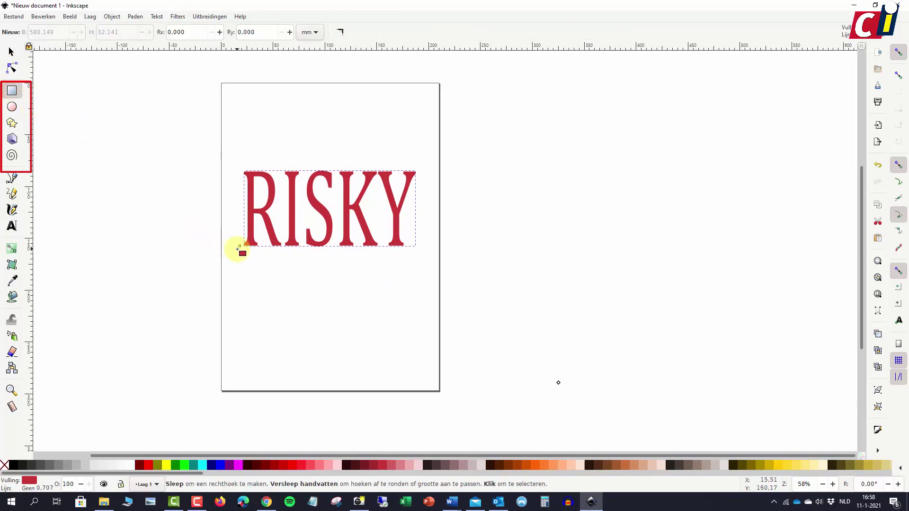
left_click_drag(245, 246, 416, 267)
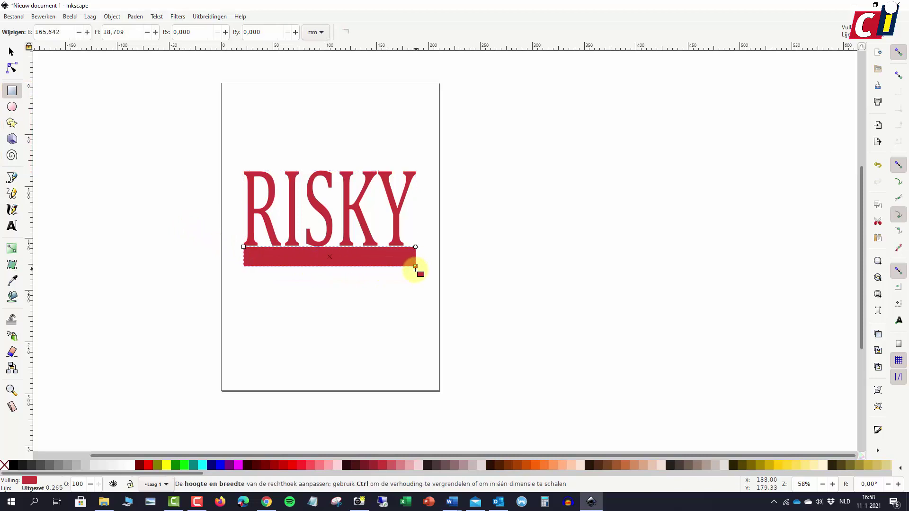
left_click(311, 466)
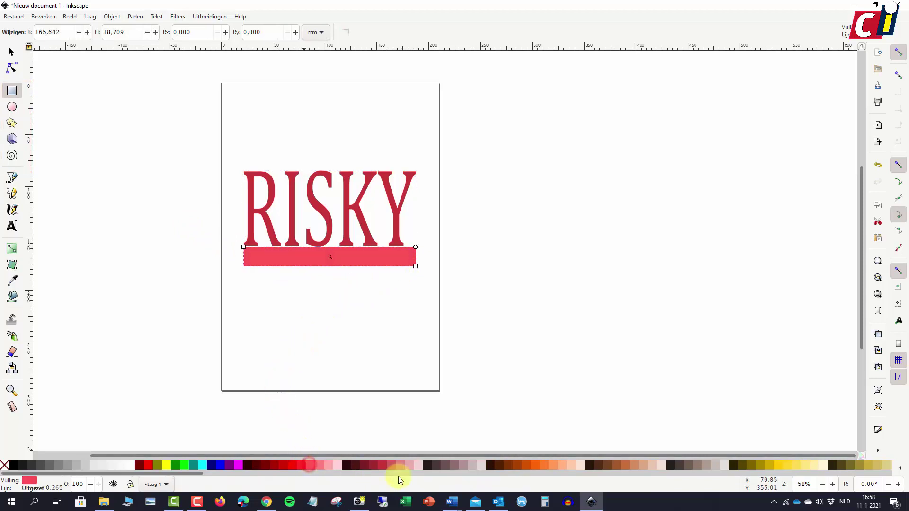
left_click(547, 466)
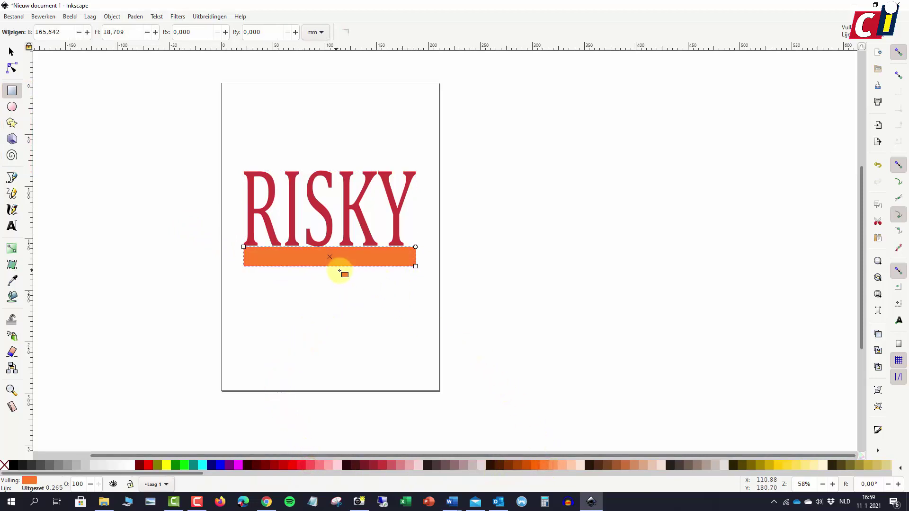
left_click(11, 123)
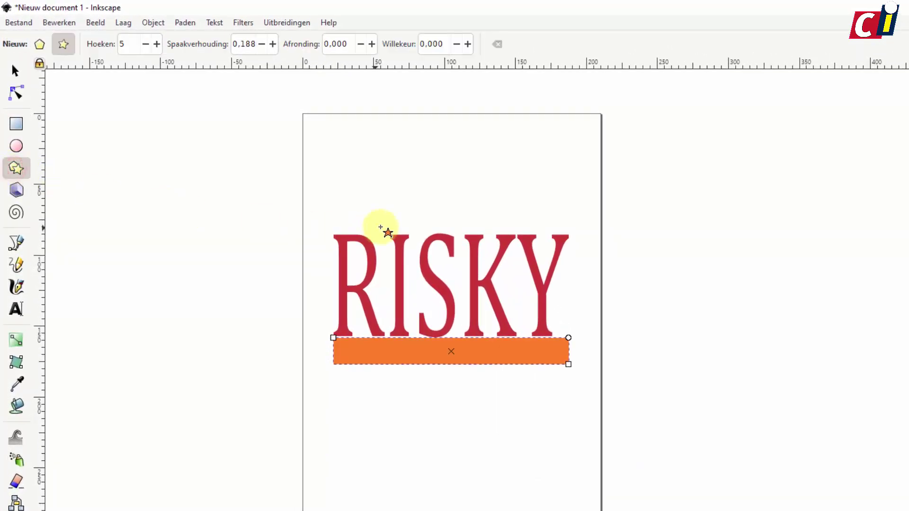
Draw a thin-spiked orange star above RISKY and a light yellow spiral (about 122 × 111 mm) over the word
left_click_drag(529, 201, 564, 235)
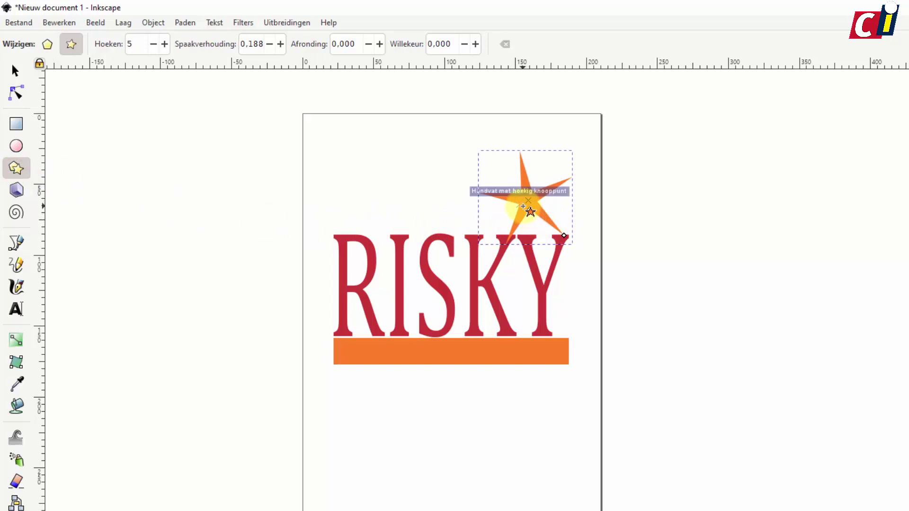
left_click_drag(523, 215, 202, 200)
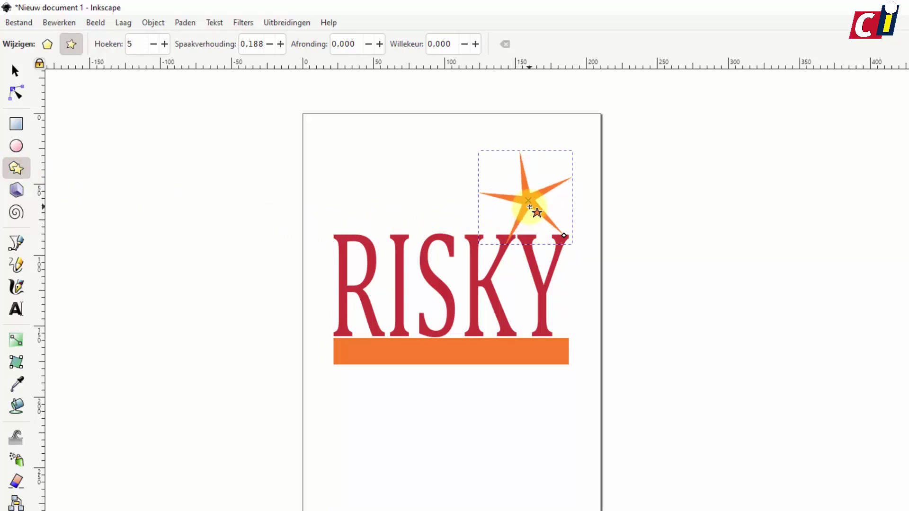
left_click(16, 212)
left_click_drag(399, 284, 474, 310)
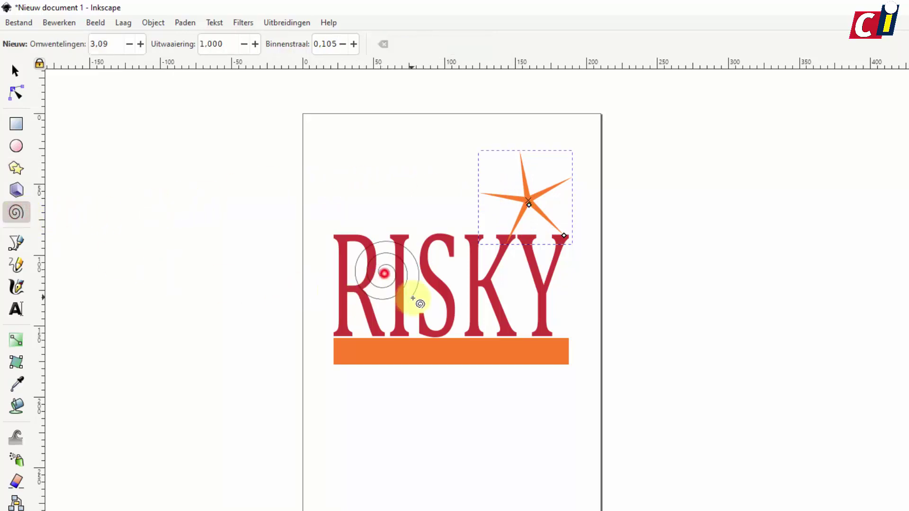
left_click(26, 79)
left_click_drag(348, 229, 419, 252)
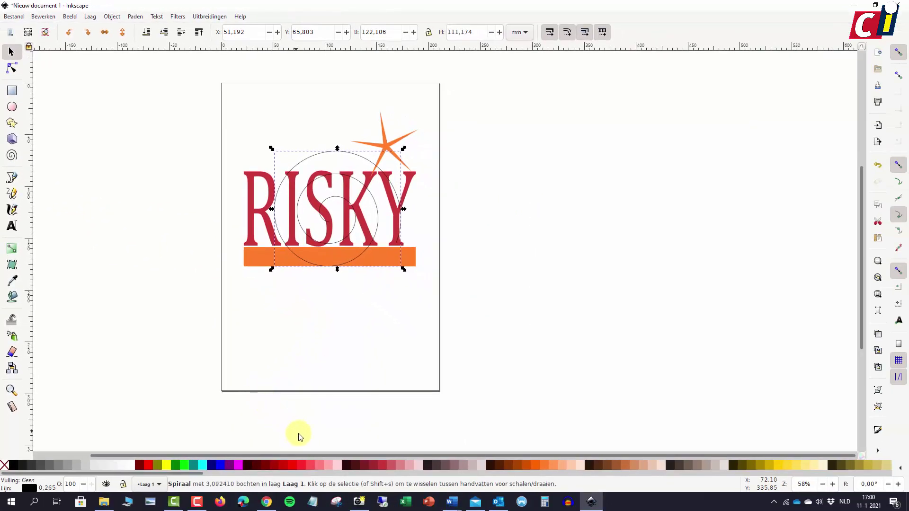
left_click(559, 465)
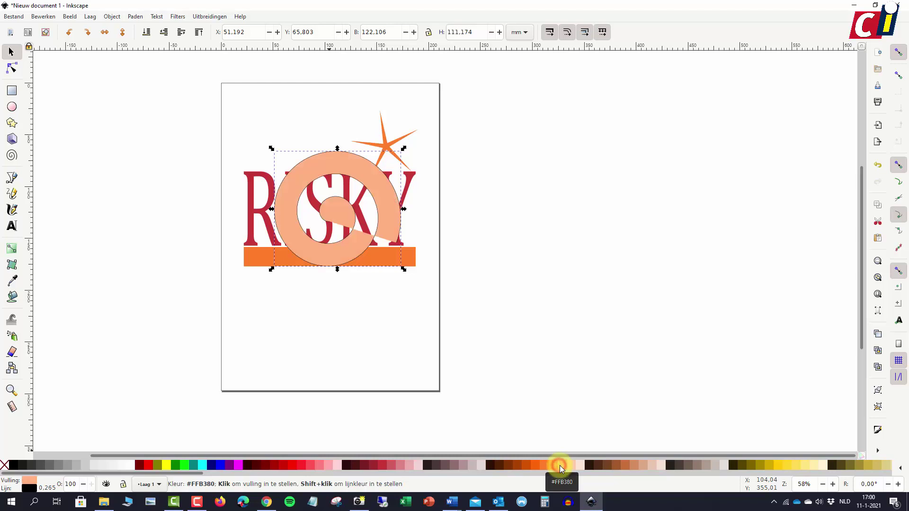
left_click(777, 465)
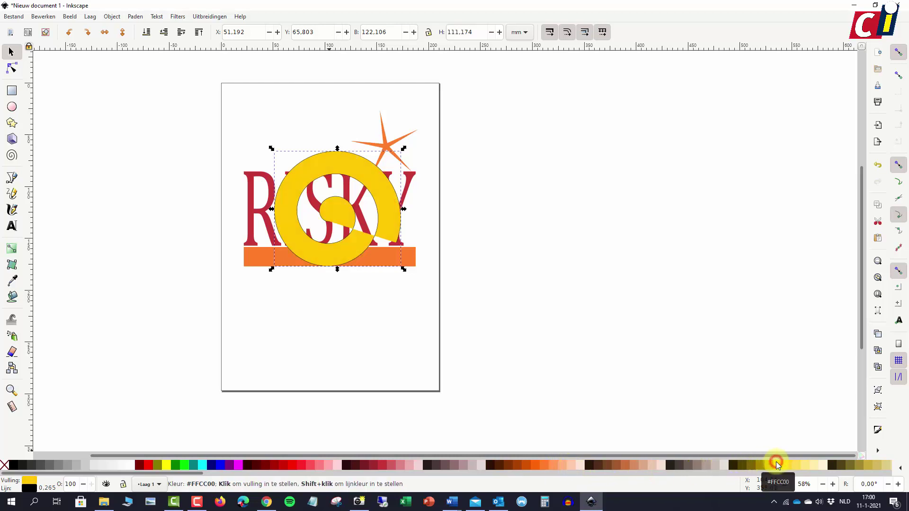
left_click(799, 465)
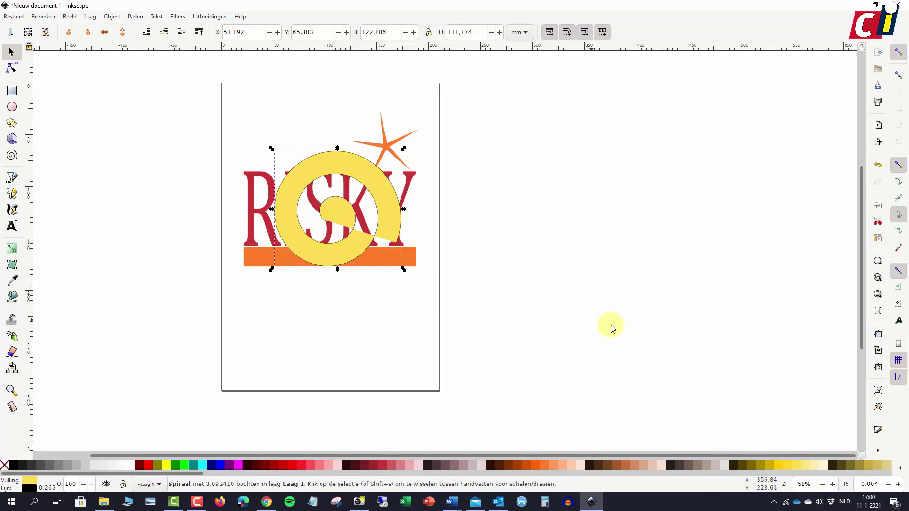
left_click(878, 452)
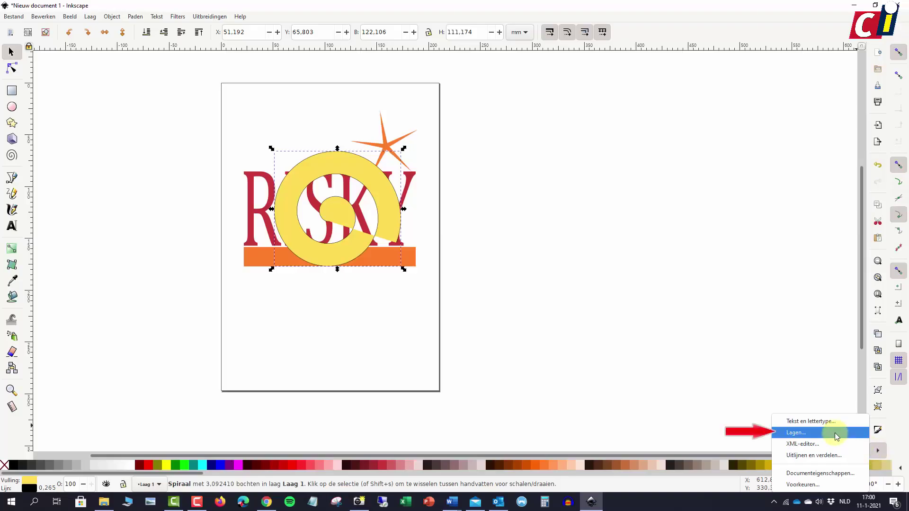
Add a new layer named 'Spiraal' below the current layer
left_click(835, 434)
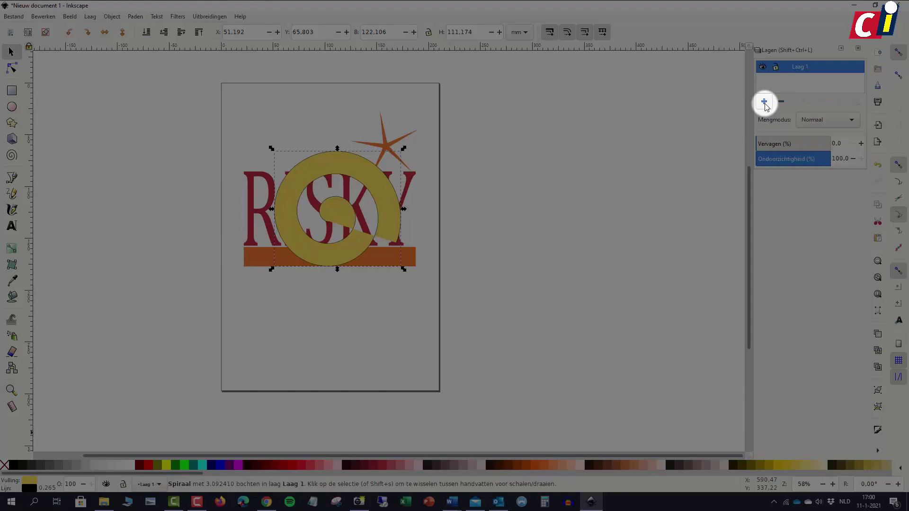
left_click(765, 102)
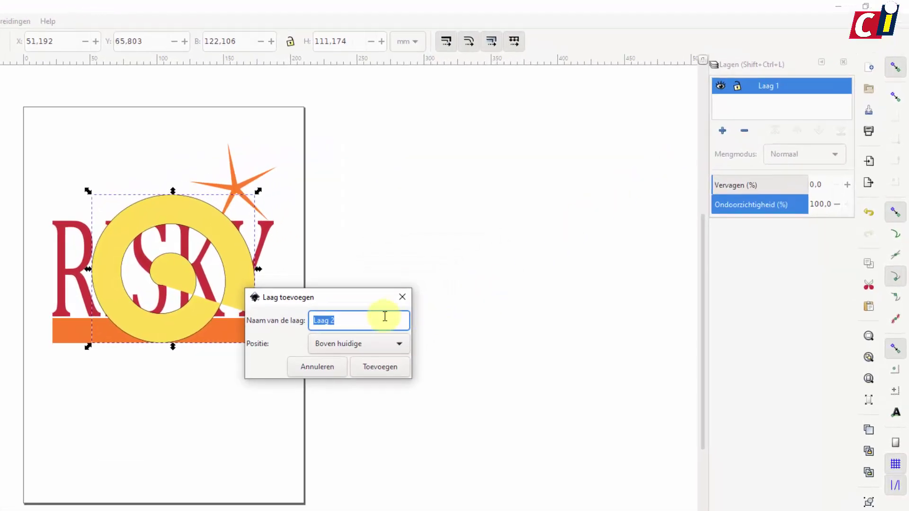
type("Spiraal")
left_click(392, 344)
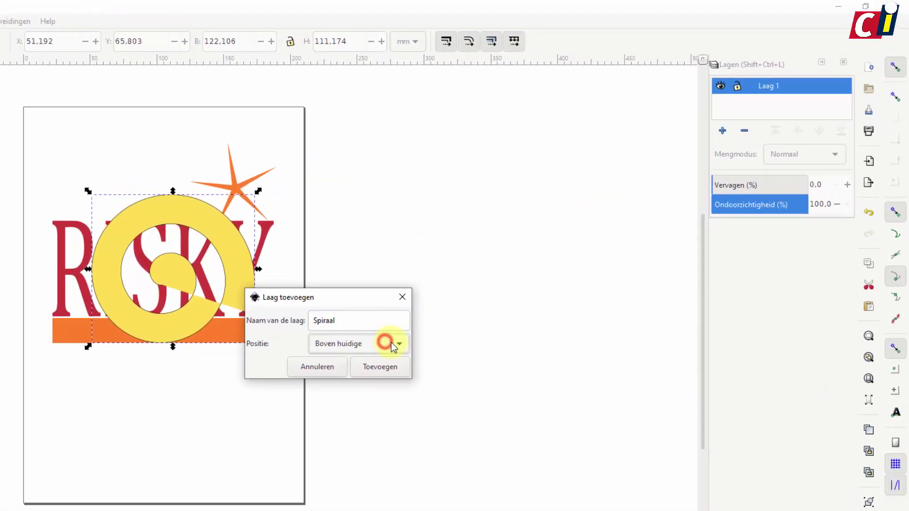
left_click(372, 362)
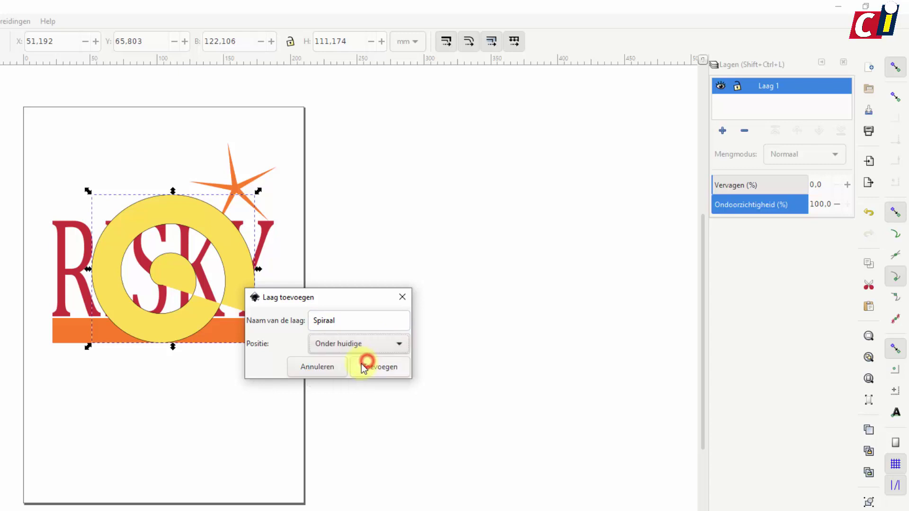
left_click(370, 373)
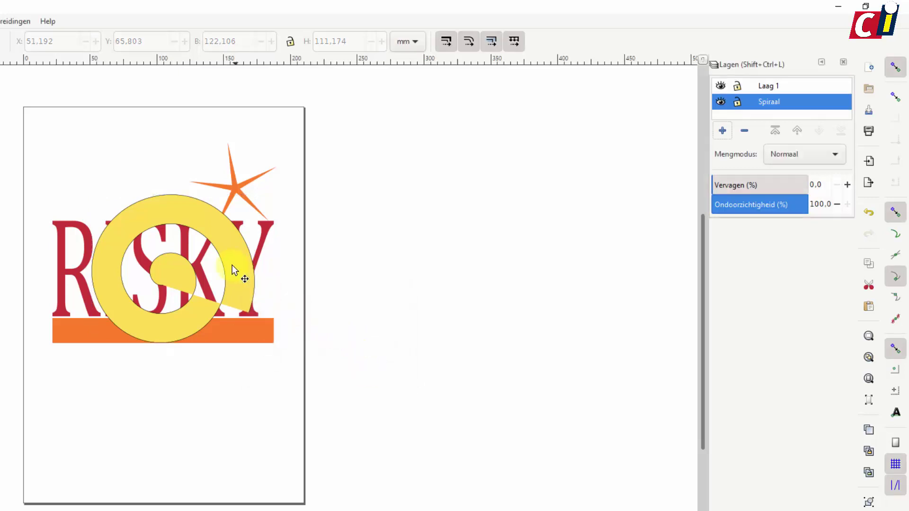
Move the yellow spiral onto the Spiraal layer so it sits behind RISKY
right_click(155, 221)
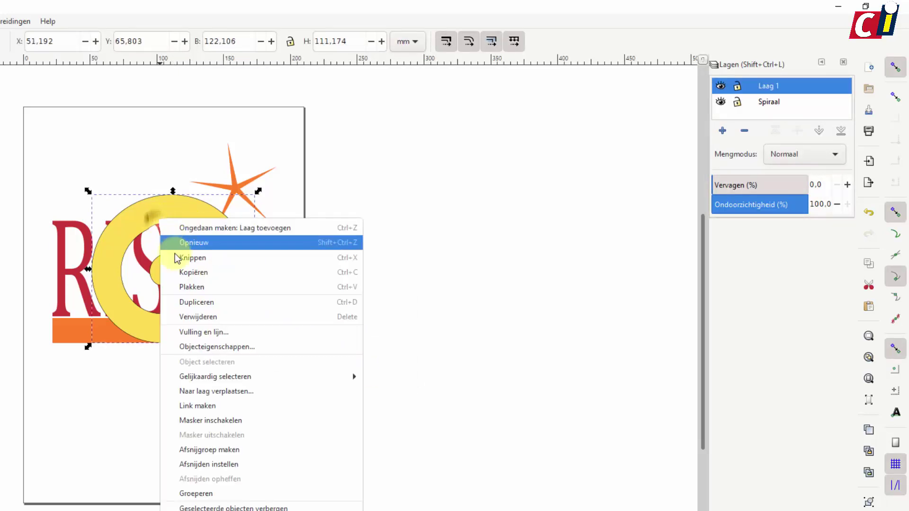
left_click(219, 389)
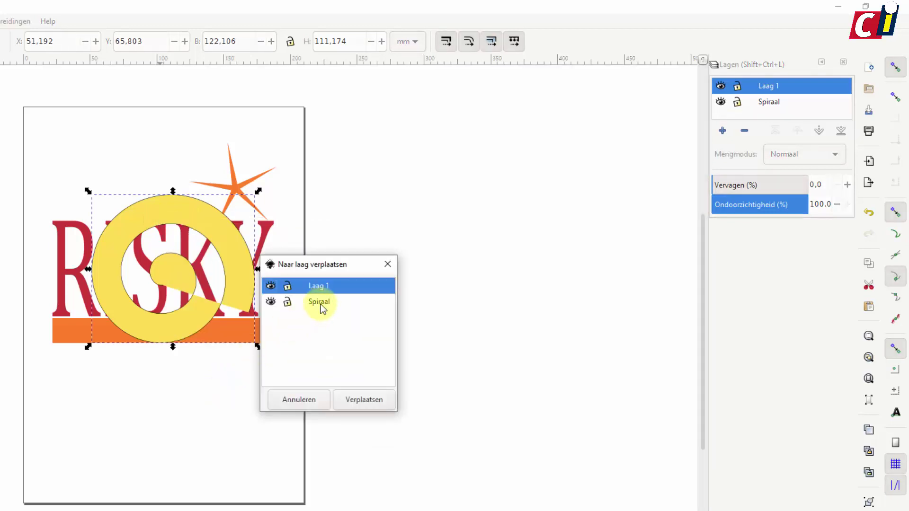
left_click(320, 302)
left_click(362, 400)
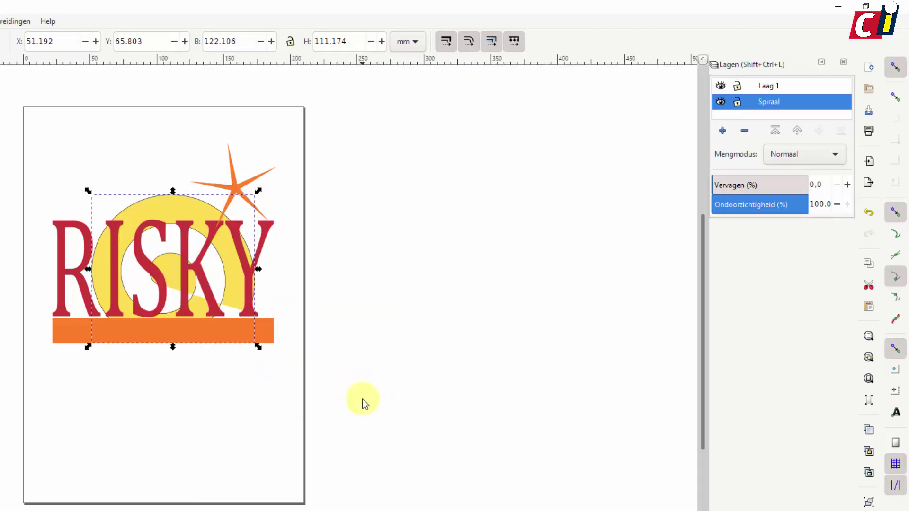
left_click(289, 341)
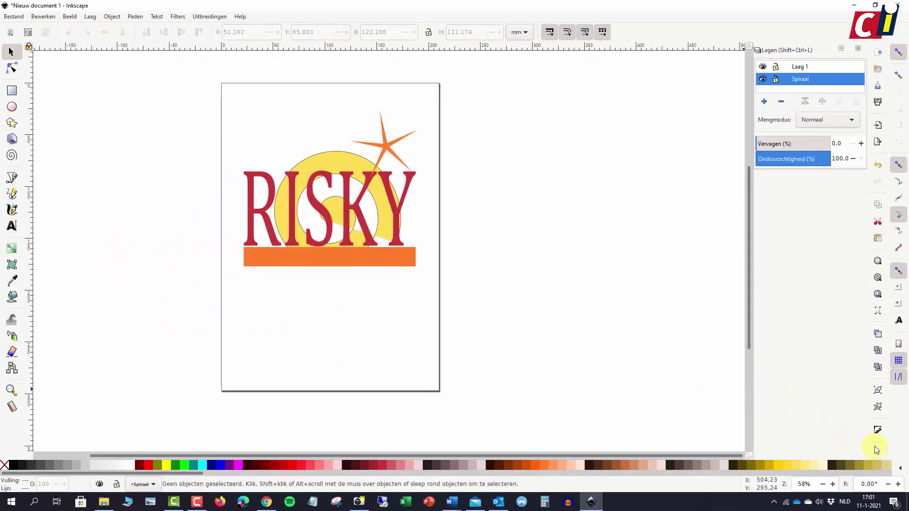
Resize the page to the drawing in Document Properties, giving about 168.1 × 150.6 mm
left_click(877, 449)
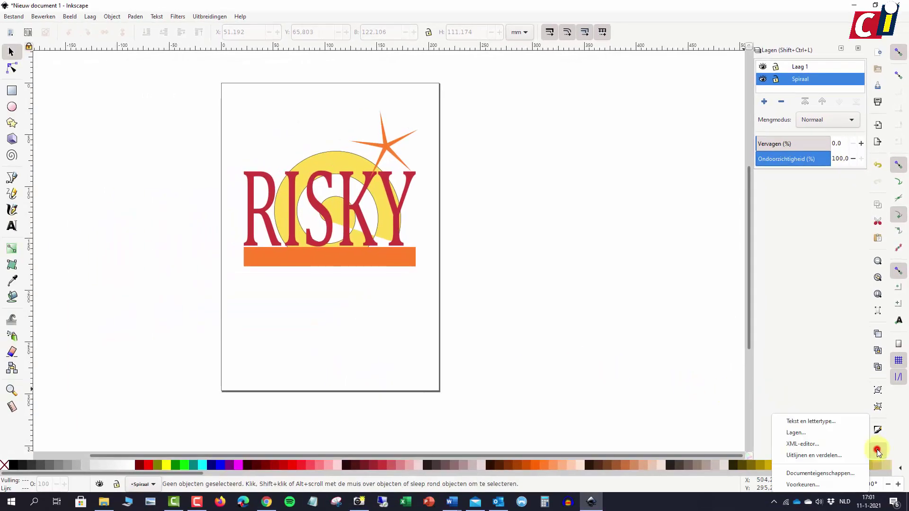
left_click(833, 473)
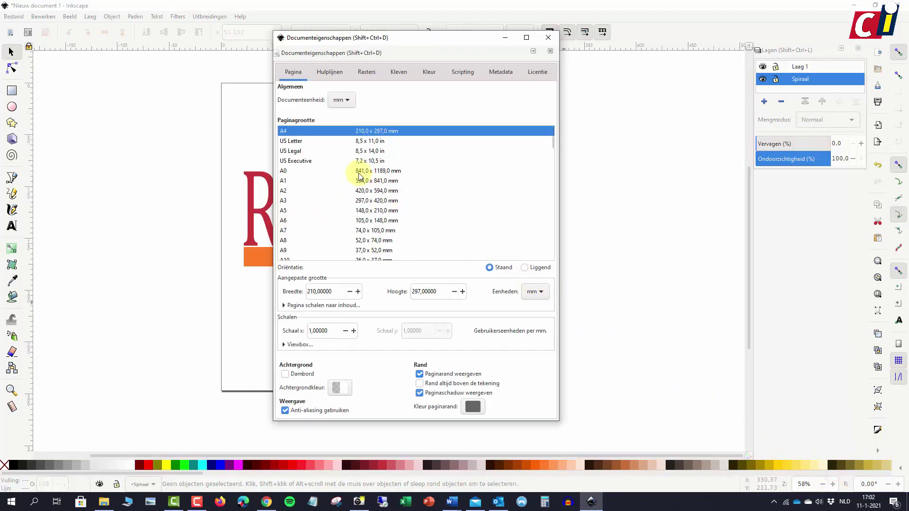
left_click(284, 344)
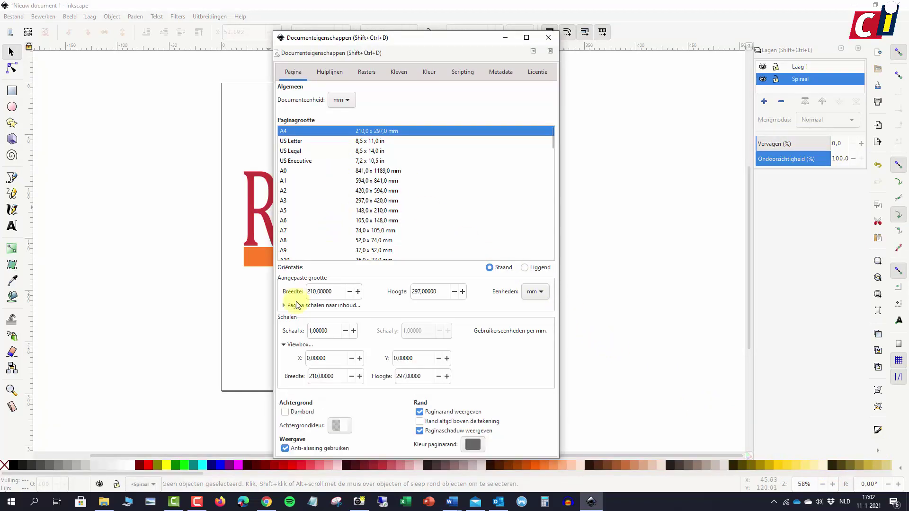
left_click(284, 304)
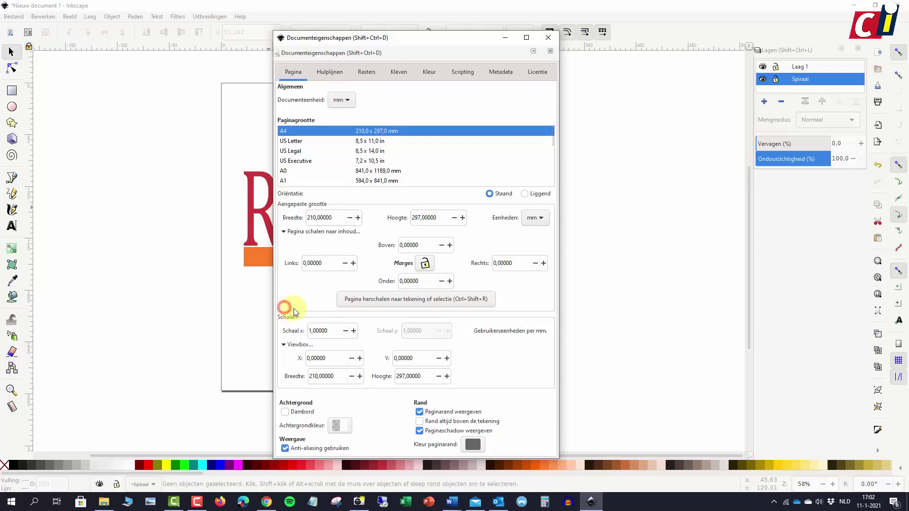
left_click(410, 299)
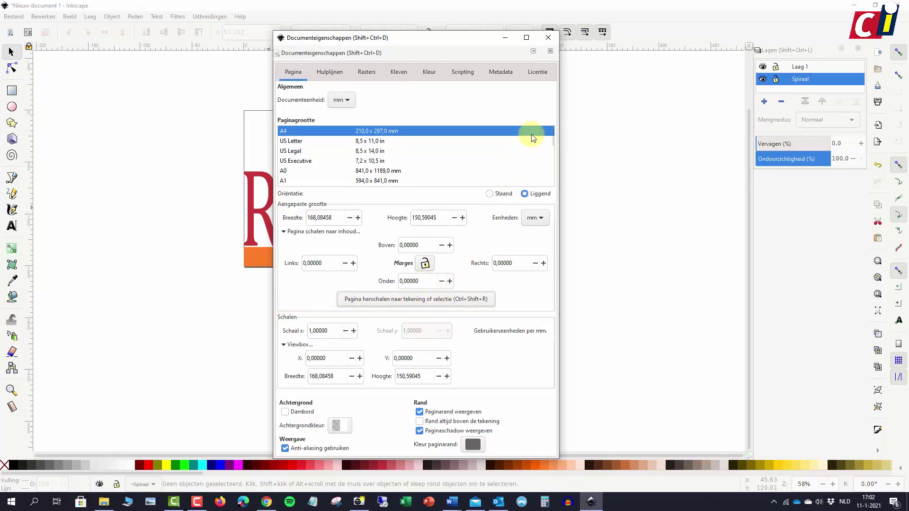
left_click(548, 38)
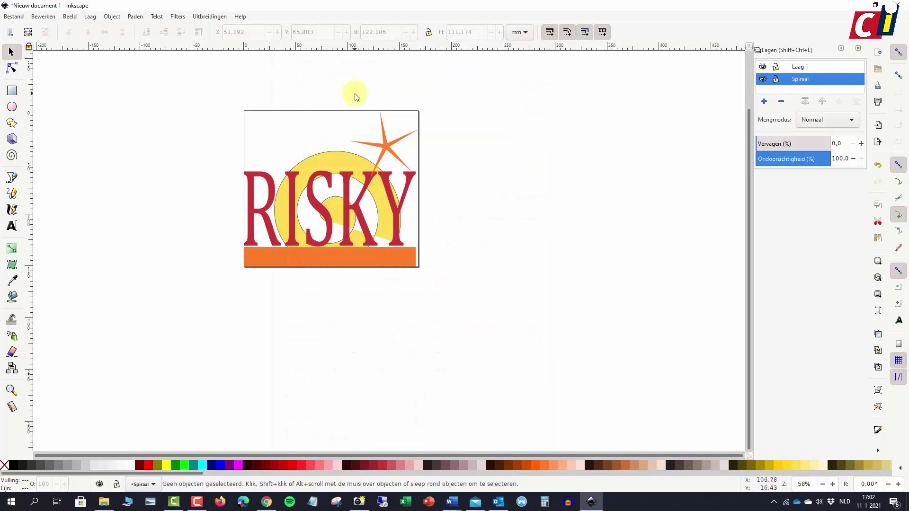
Save the drawing as tekening.pdf in Portable Document Format
left_click(19, 17)
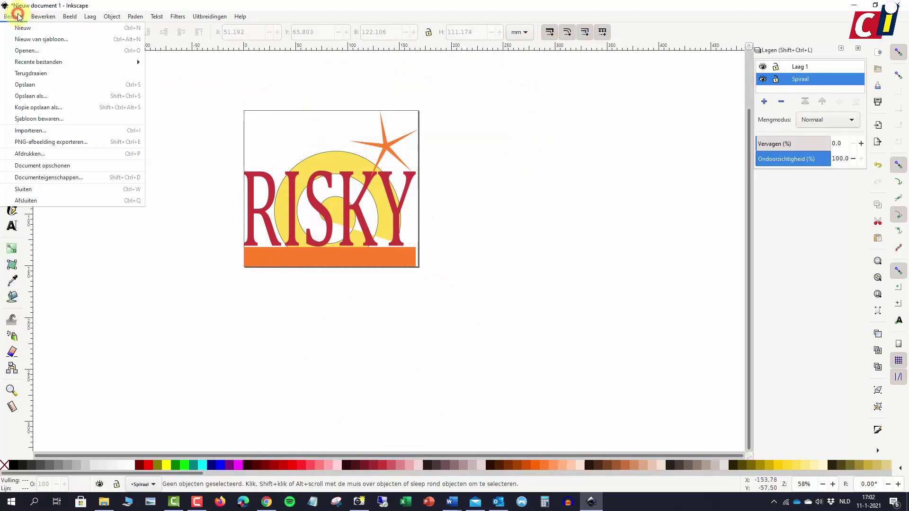
left_click(45, 95)
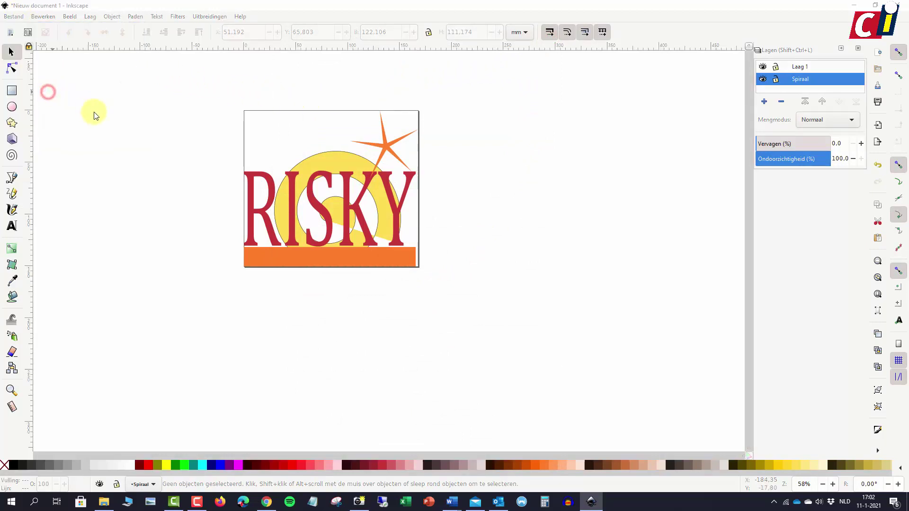
left_click(219, 199)
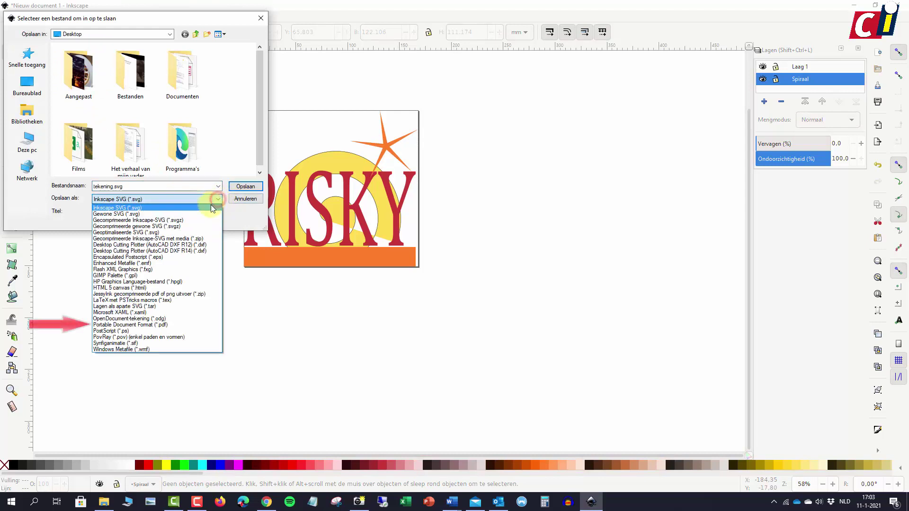
left_click(187, 325)
left_click(245, 186)
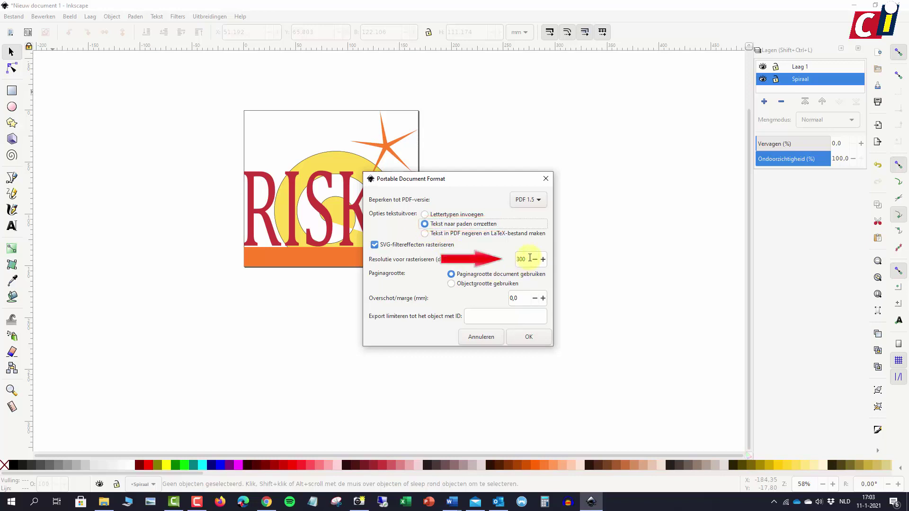
Set the PDF rasterisation resolution to 150 dpi and confirm the export
double_click(530, 258)
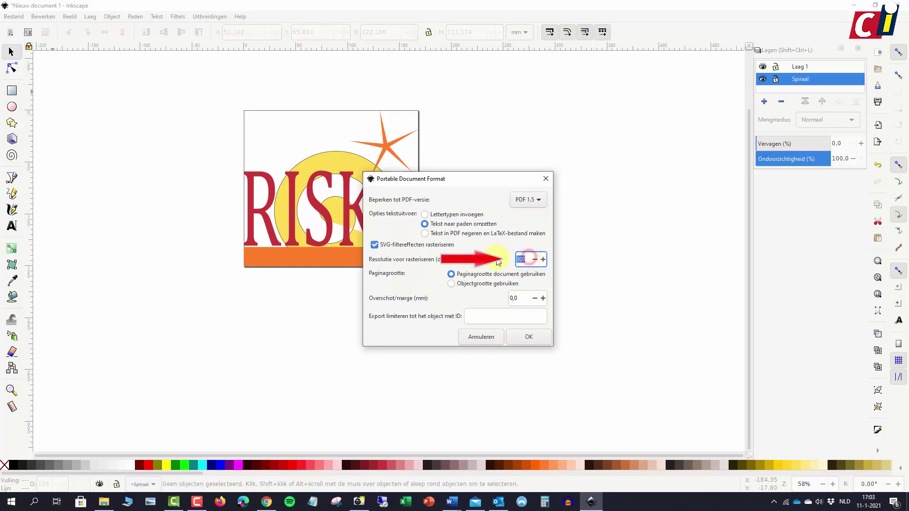
type("150")
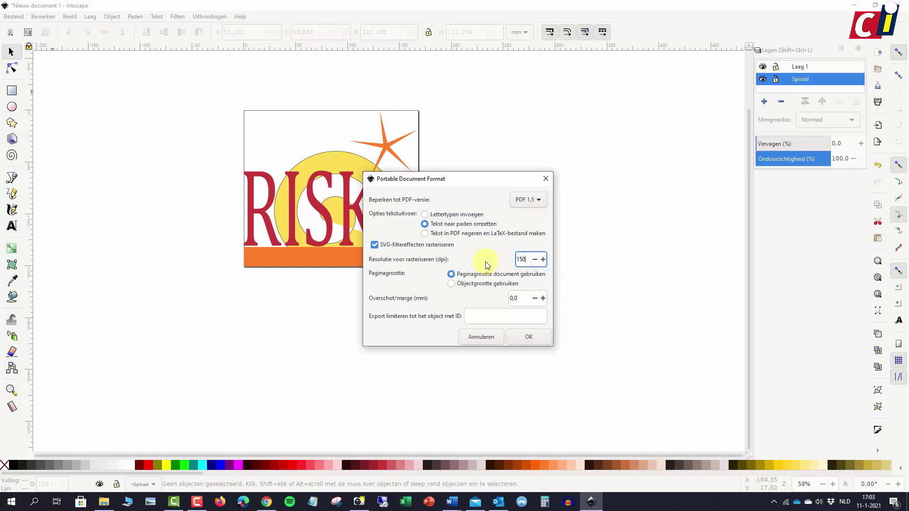
left_click(527, 339)
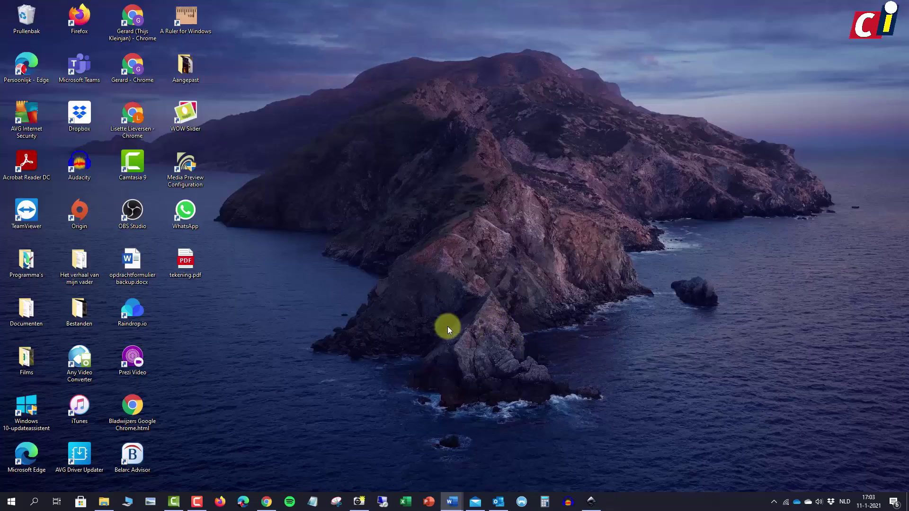
Open tekening.pdf from the desktop in Edge to review the exported RISKY logo
double_click(186, 261)
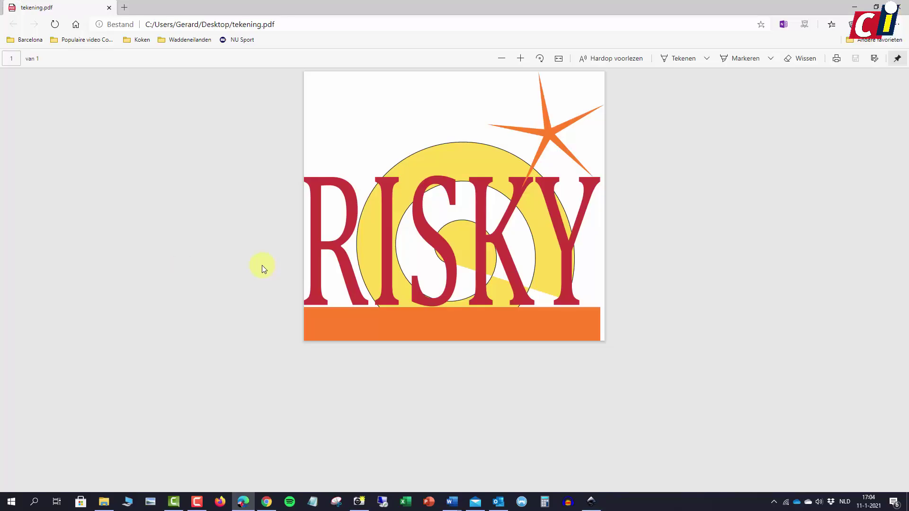